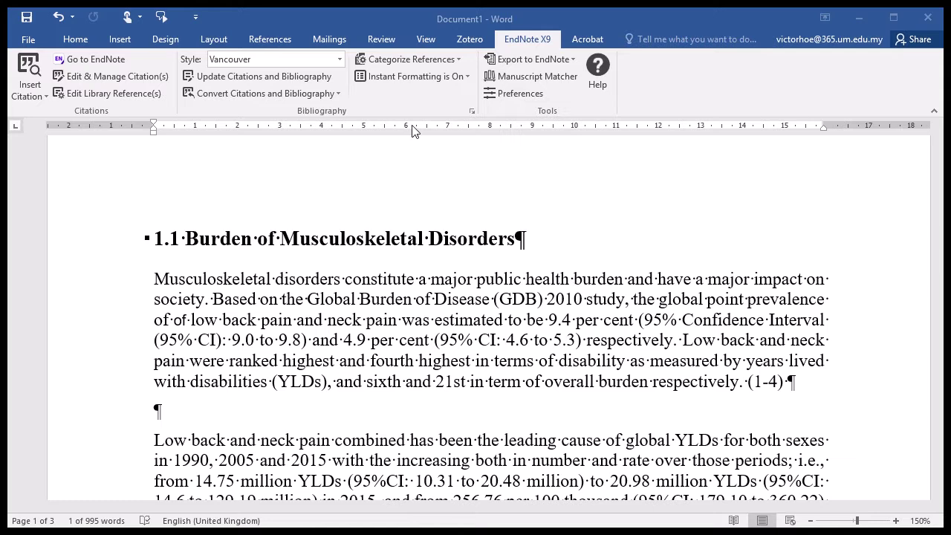
Step: Change the document's citation style to New England J Medicine
click(339, 59)
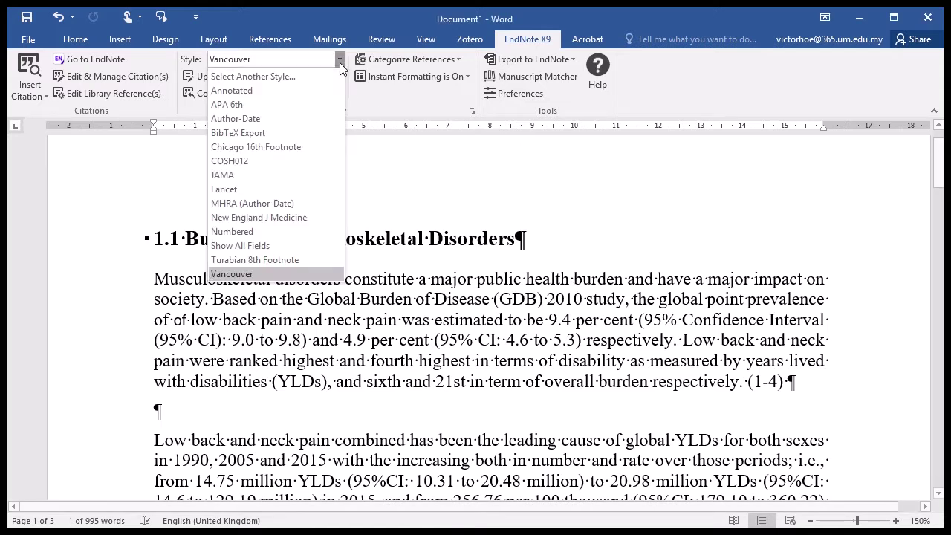
click(301, 218)
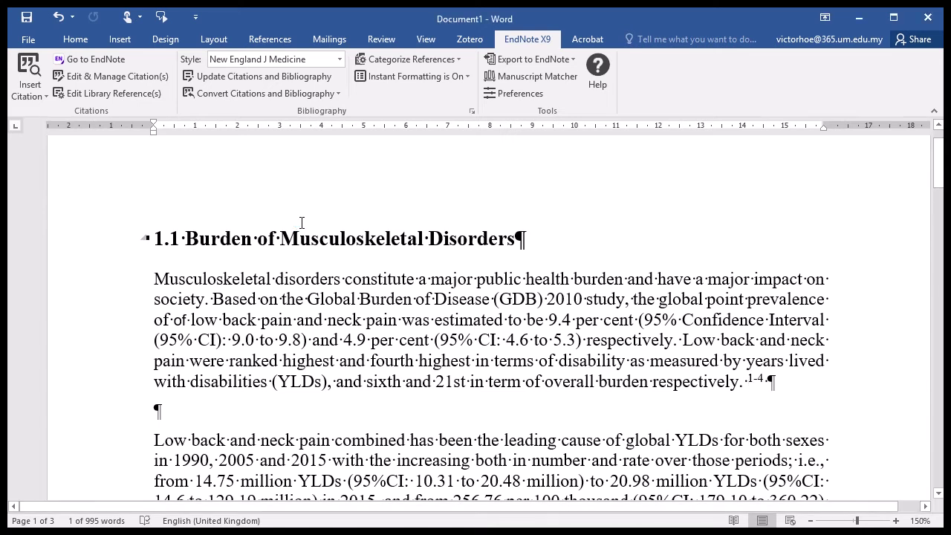
click(339, 59)
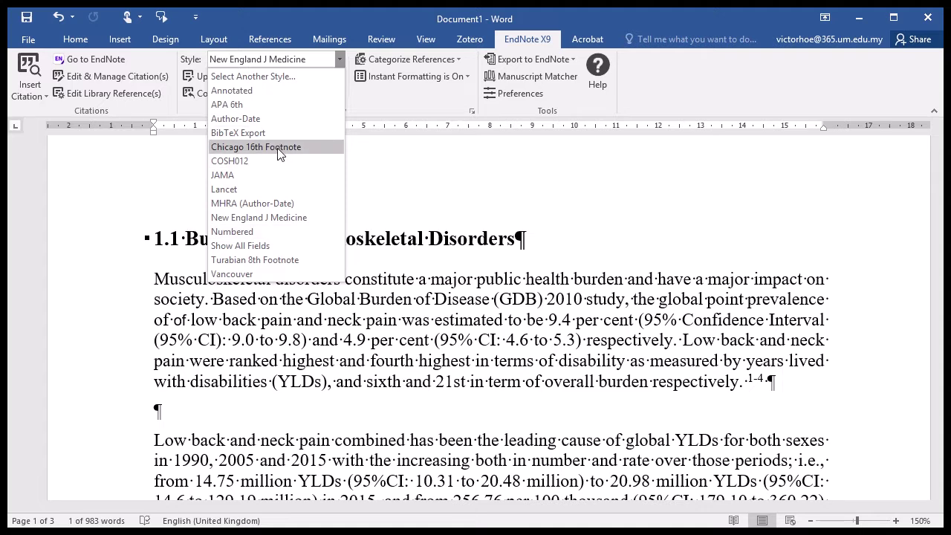
click(287, 220)
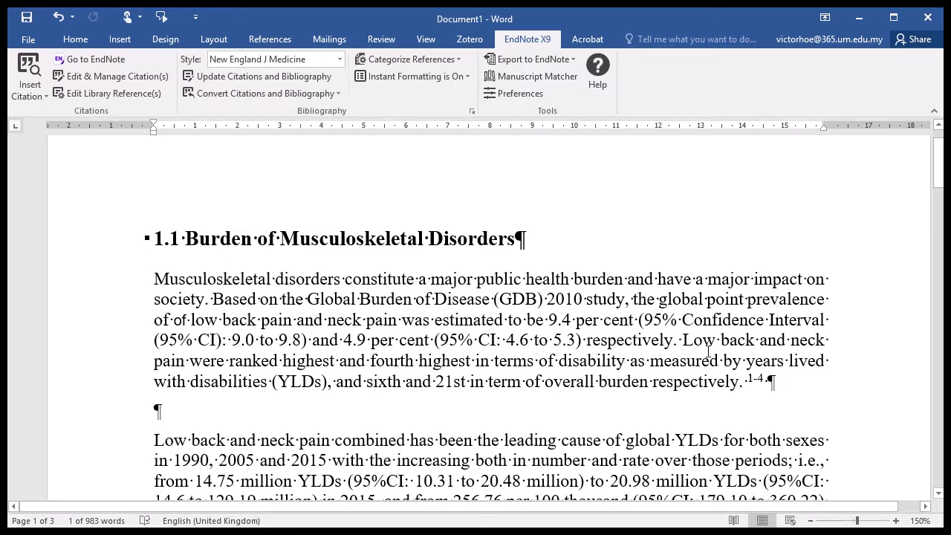
Step: Insert the first five Project 2 references from EndNote as a citation after "(95%CI: 198.21 to 396.04)." in the second paragraph
scroll(708, 352, down, 5)
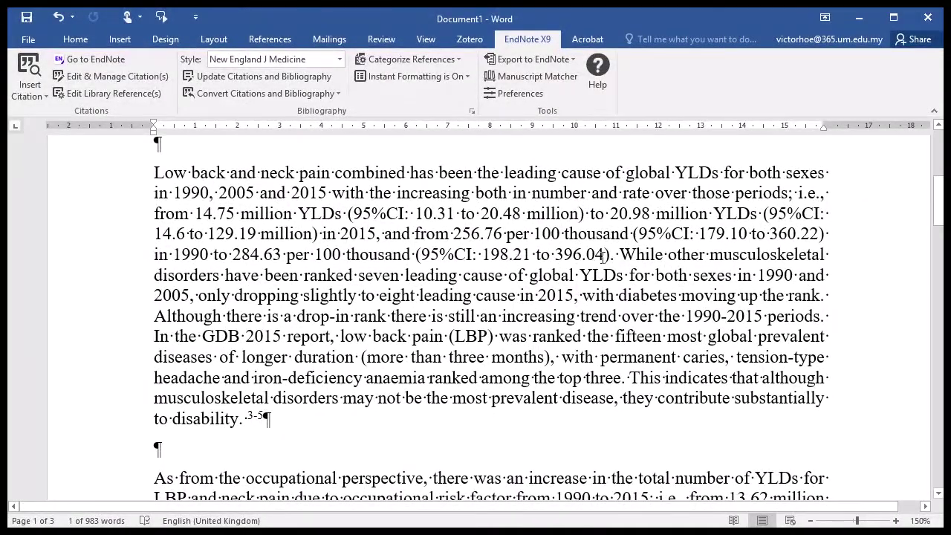
click(620, 255)
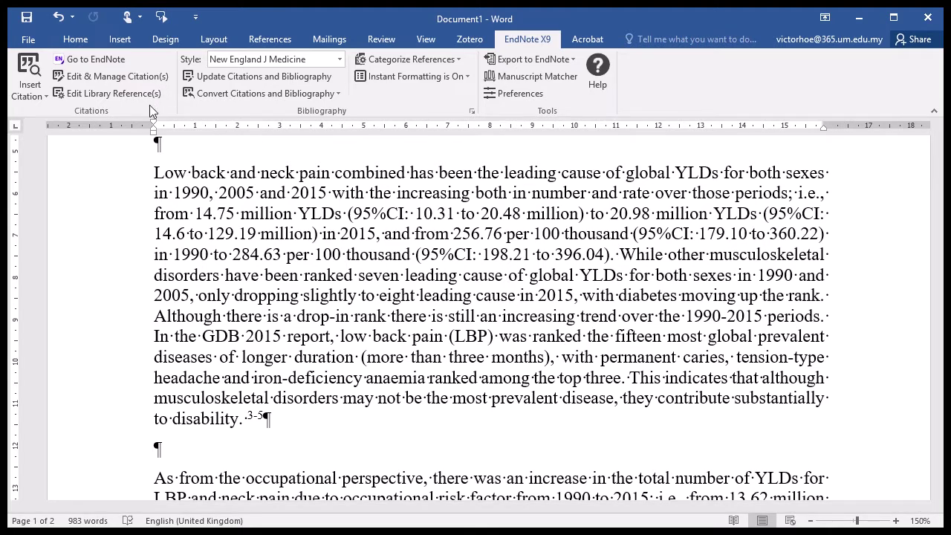
click(78, 60)
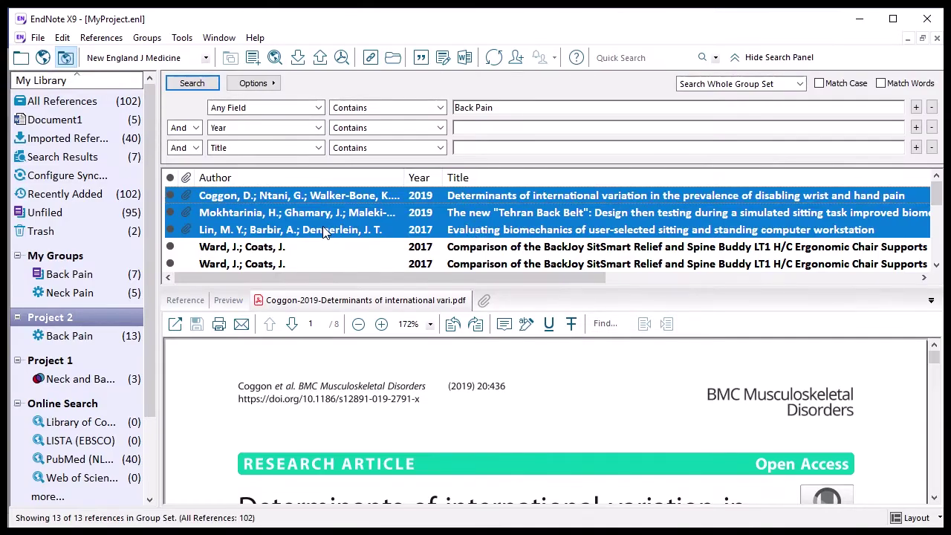
scroll(281, 245, down, 1)
scroll(281, 245, up, 1)
shift+click(269, 266)
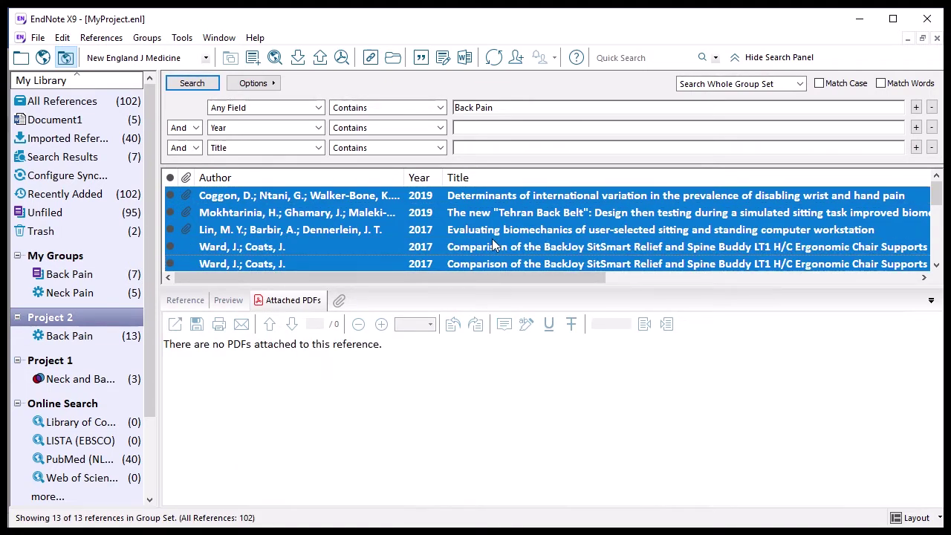
click(182, 37)
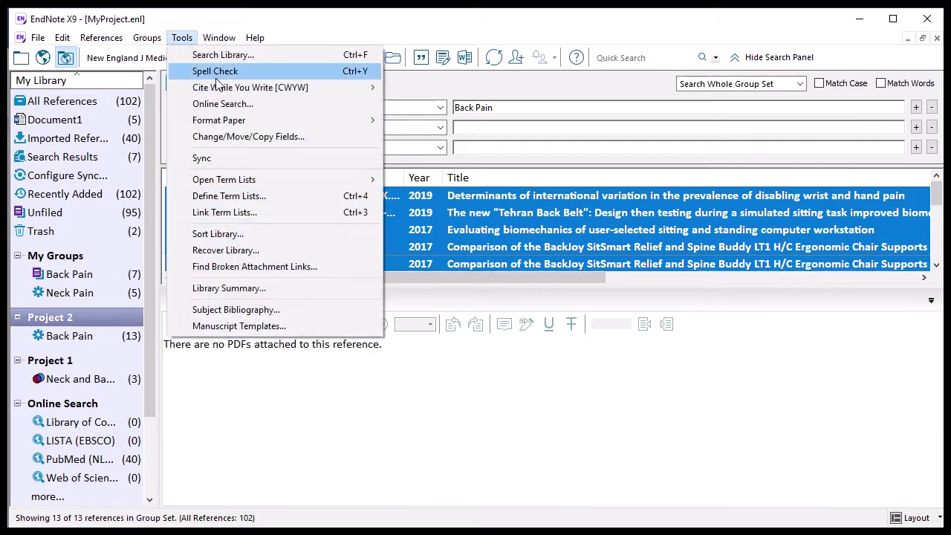
mouse_move(322, 88)
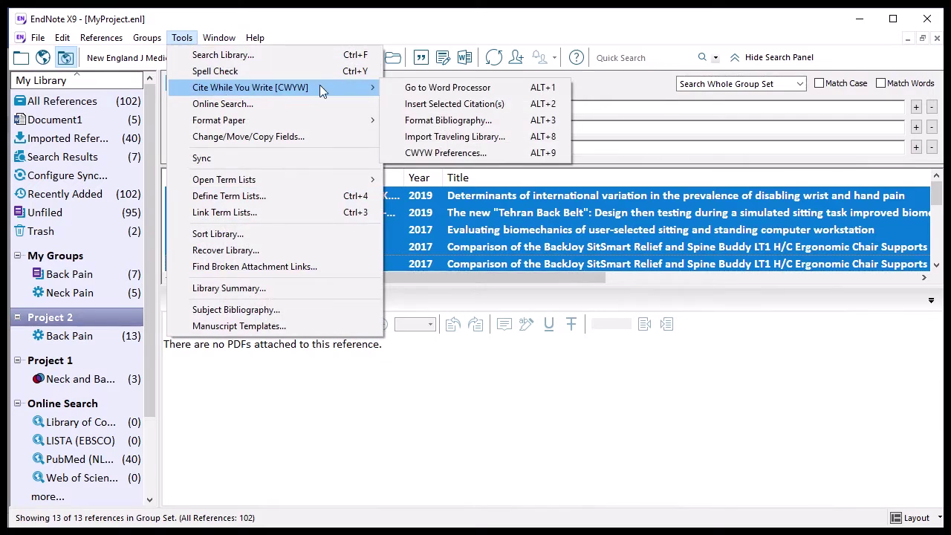
click(460, 105)
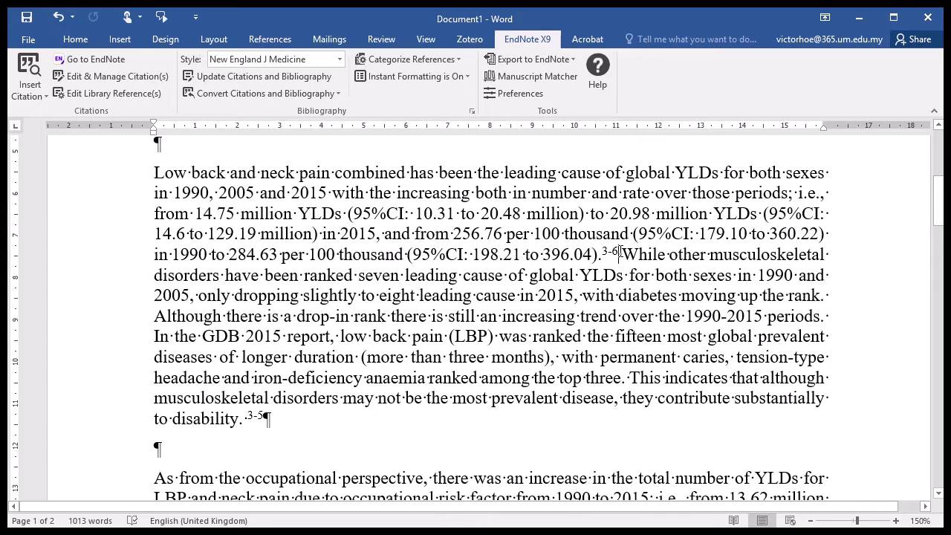
Step: Place the insertion point after "ranked among the top three." in the second paragraph, and switch to EndNote to list all library references
scroll(621, 253, up, 4)
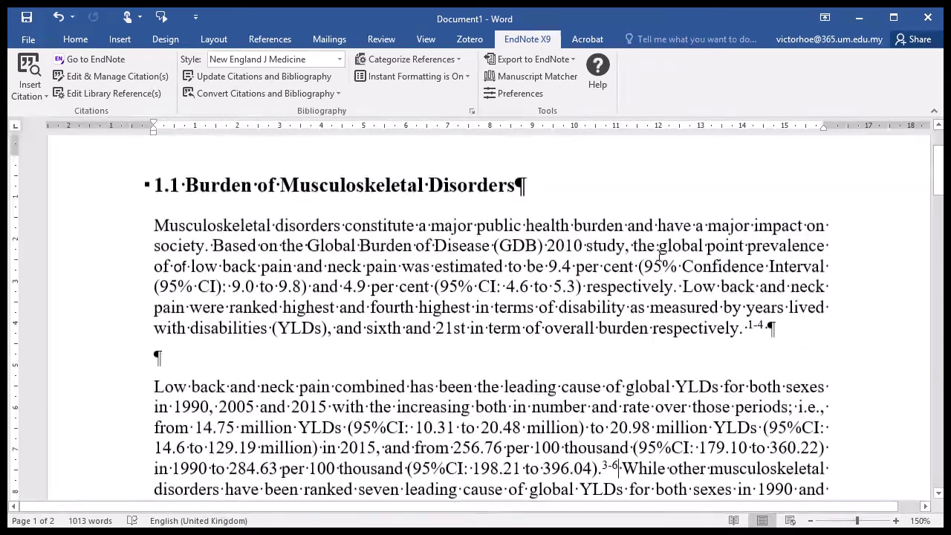
scroll(663, 255, down, 3)
scroll(664, 255, down, 1)
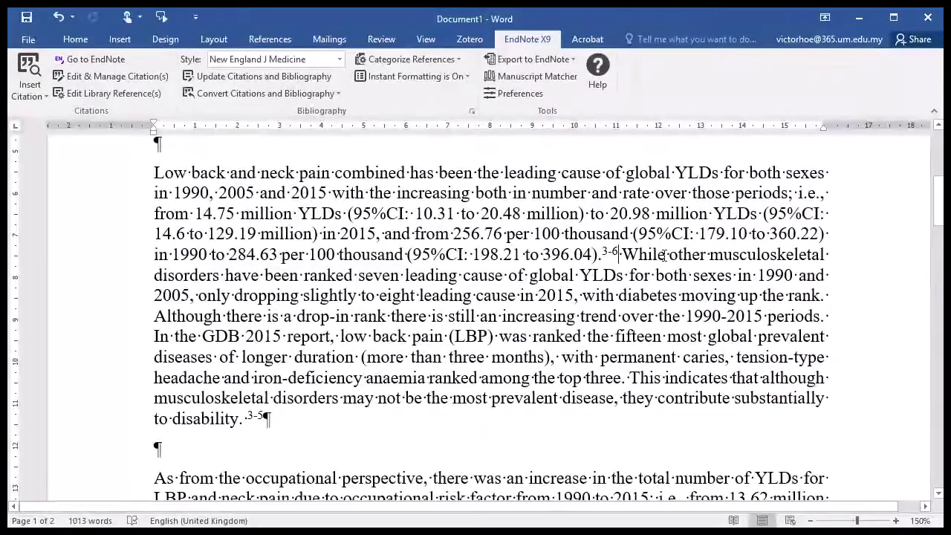
click(628, 378)
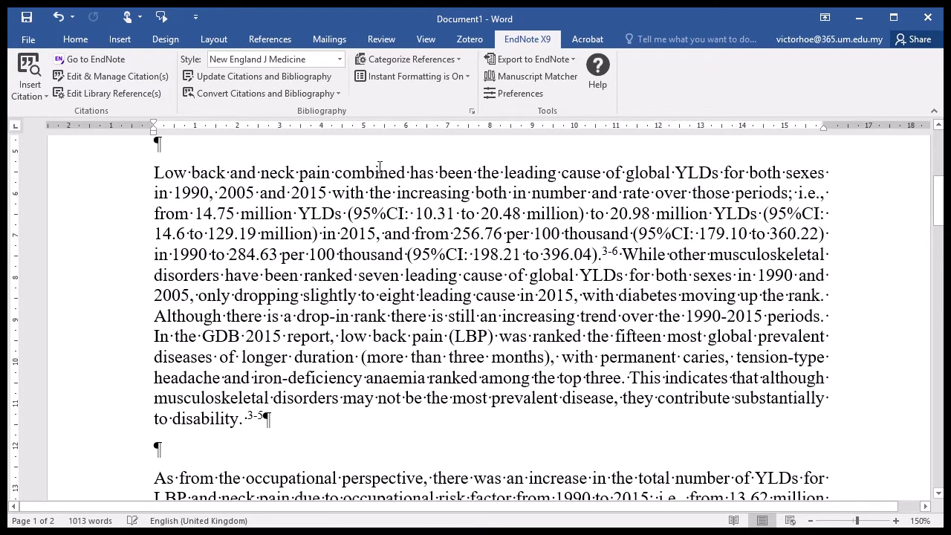
click(93, 63)
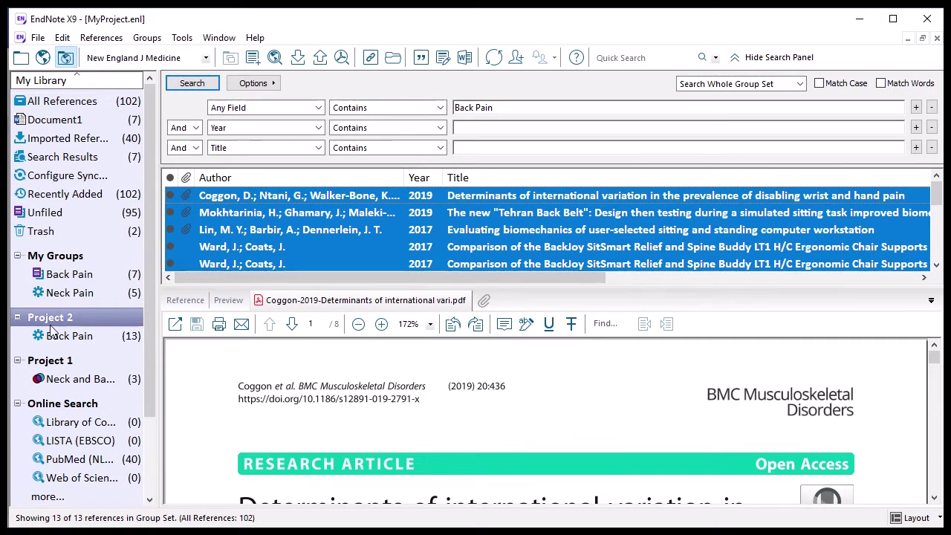
click(75, 380)
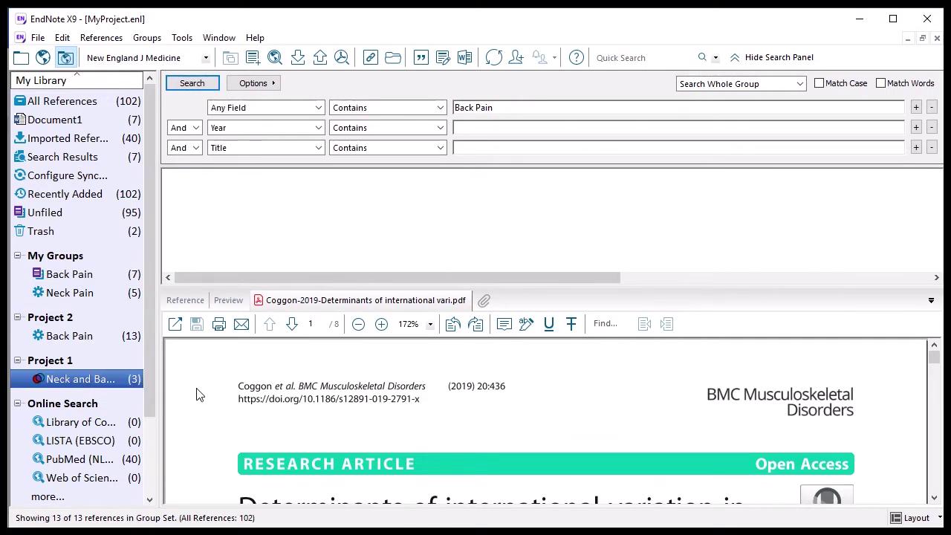
click(78, 101)
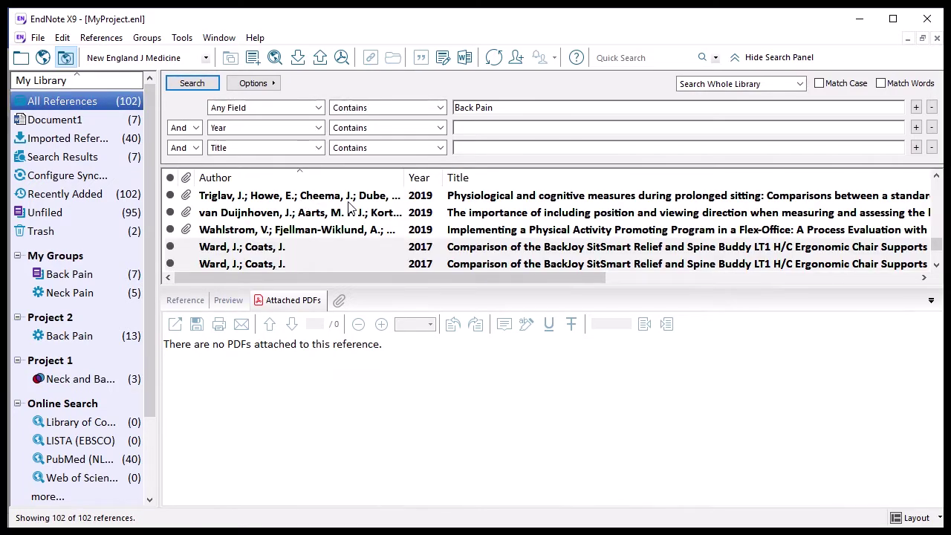
scroll(350, 206, down, 1)
scroll(347, 202, down, 1)
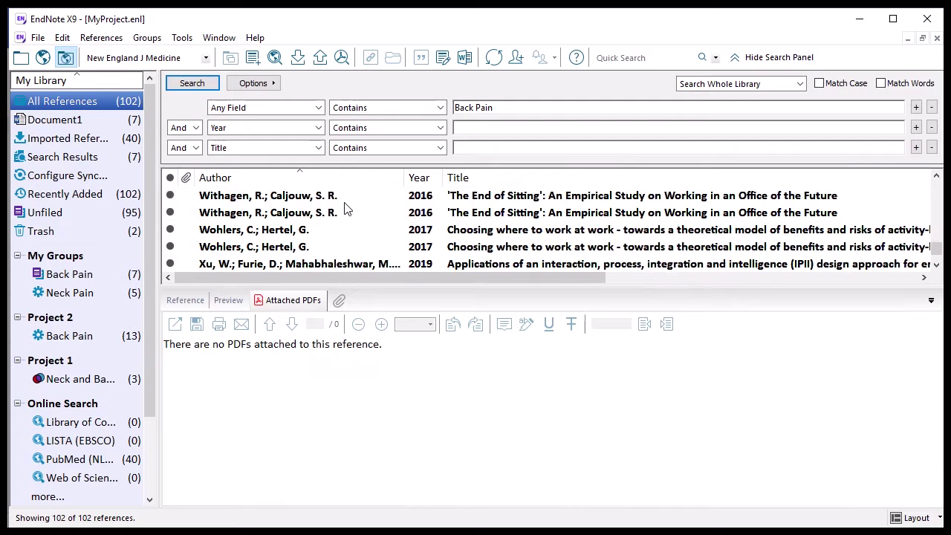
click(304, 199)
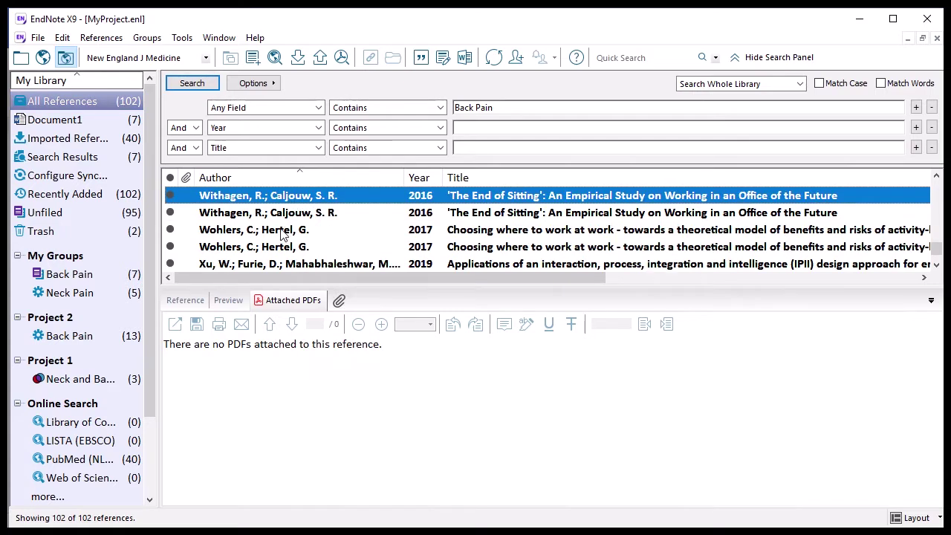
shift+click(286, 236)
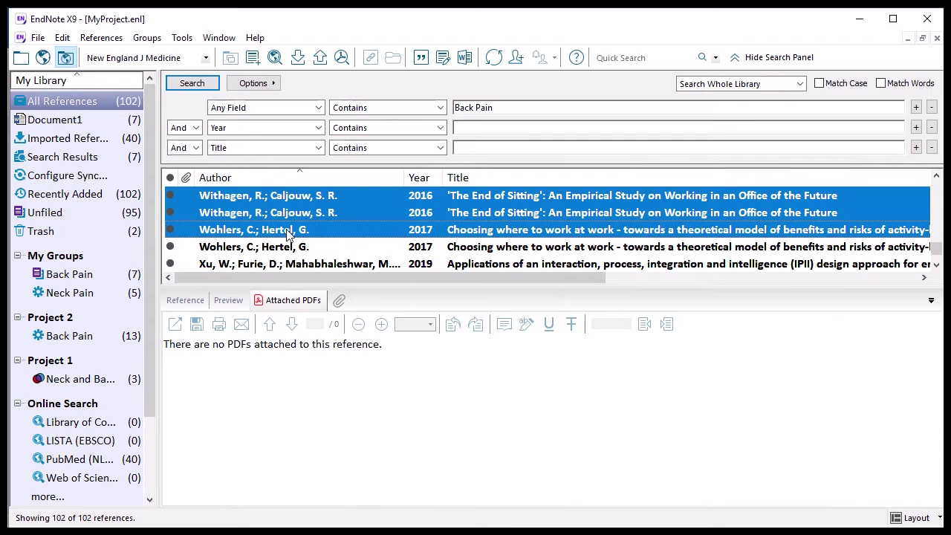
click(292, 234)
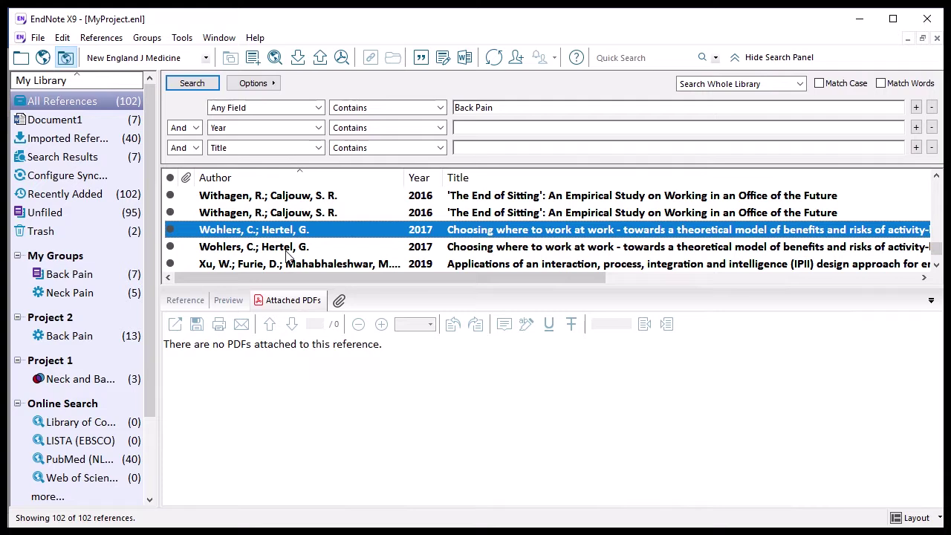
shift+click(289, 253)
scroll(332, 243, down, 2)
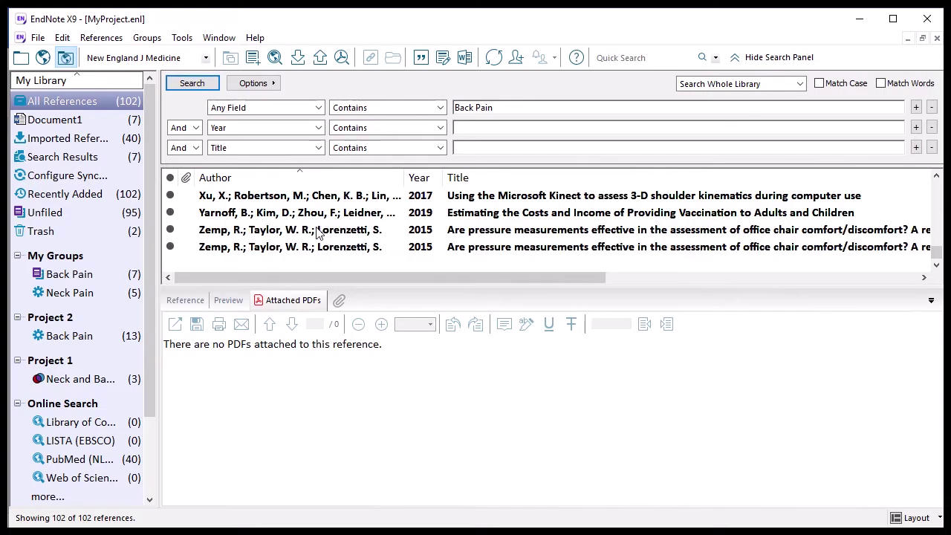
scroll(318, 233, up, 7)
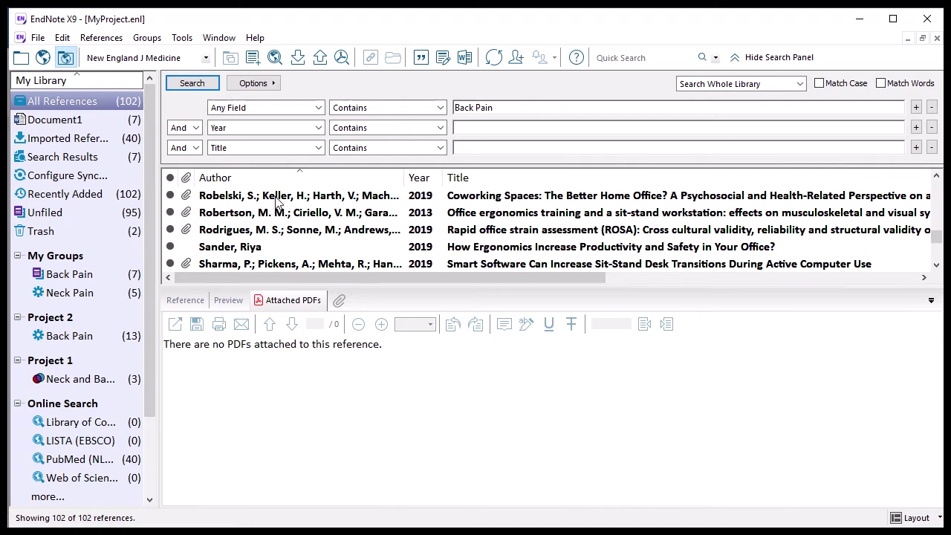
Step: Insert the three consecutive references from "Coworking Spaces" through "Rapid office strain assessment (ROSA)" as a citation at the insertion point in Word
click(276, 198)
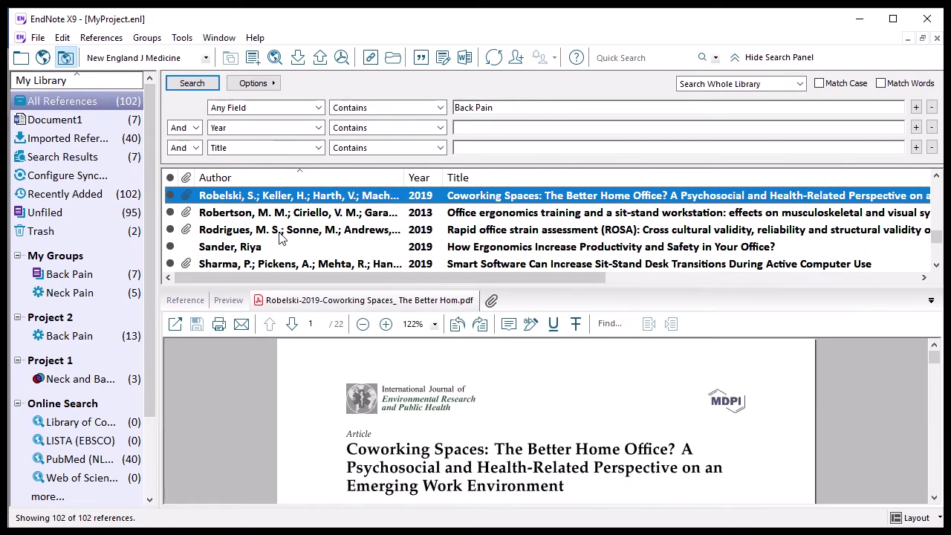
shift+click(280, 233)
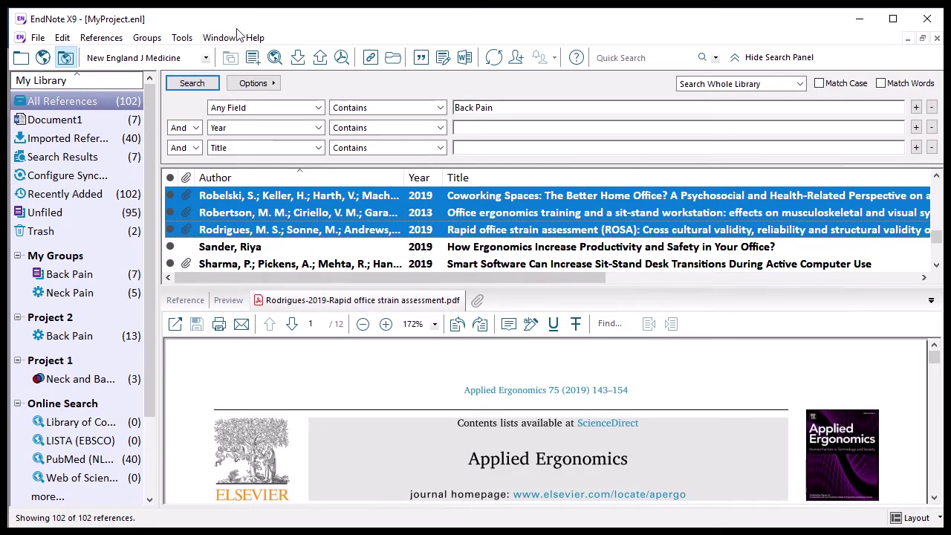
click(182, 37)
mouse_move(228, 93)
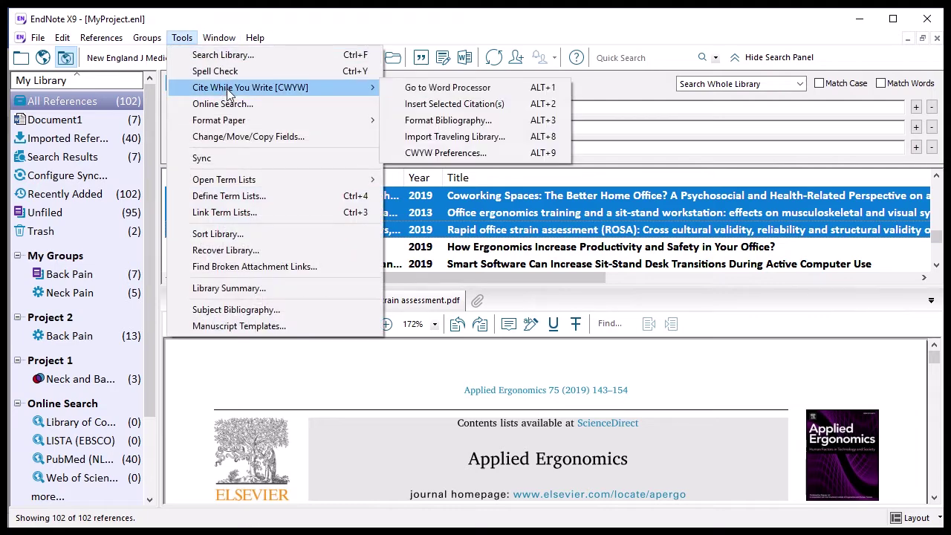
click(438, 104)
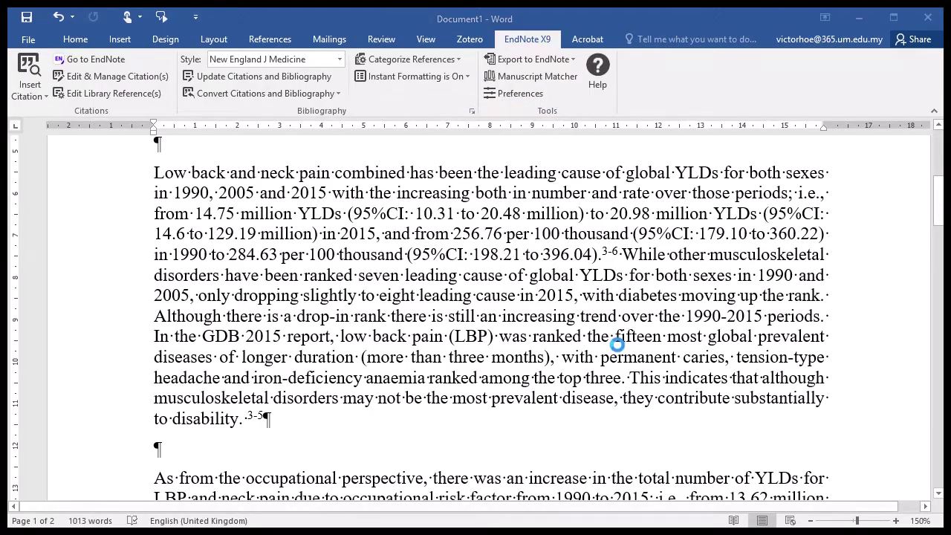
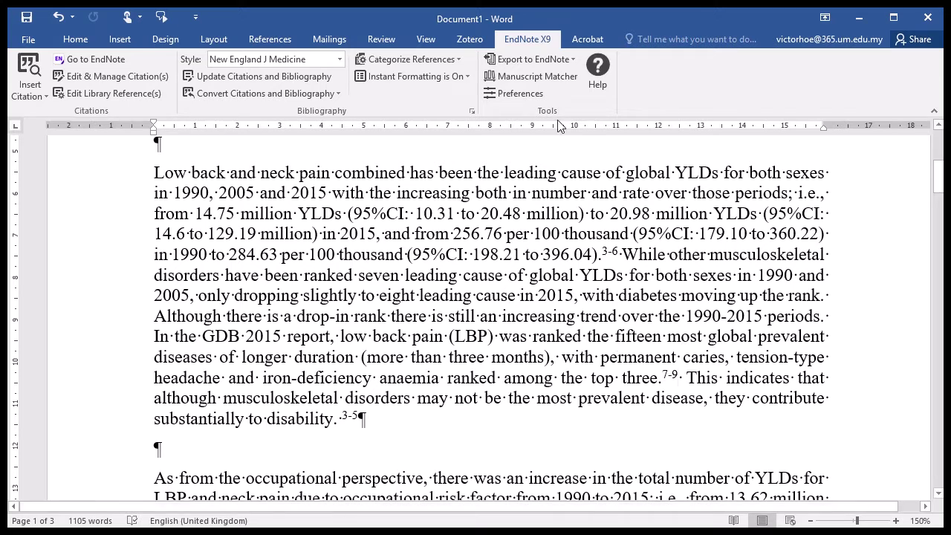
Step: Turn off EndNote's instant formatting and convert the document's citations and bibliography to unformatted citations
click(448, 76)
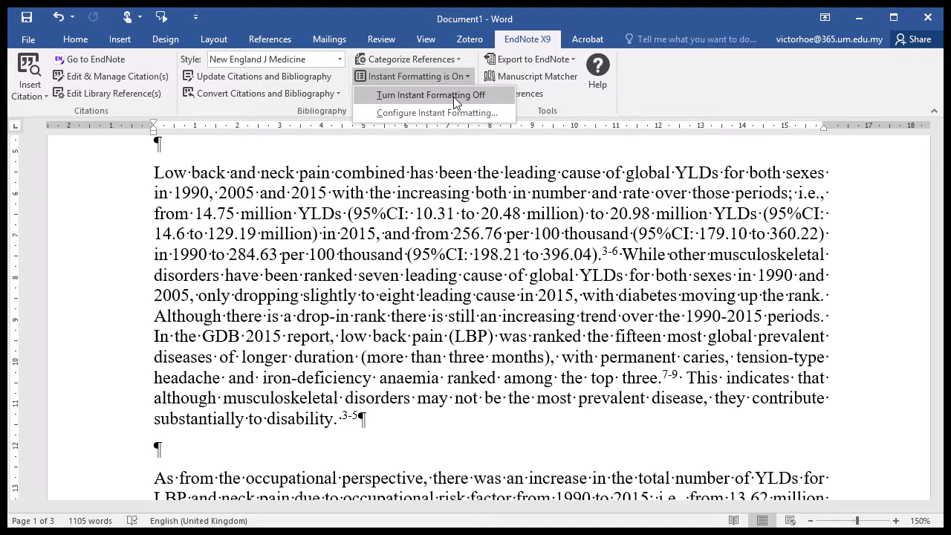
click(453, 97)
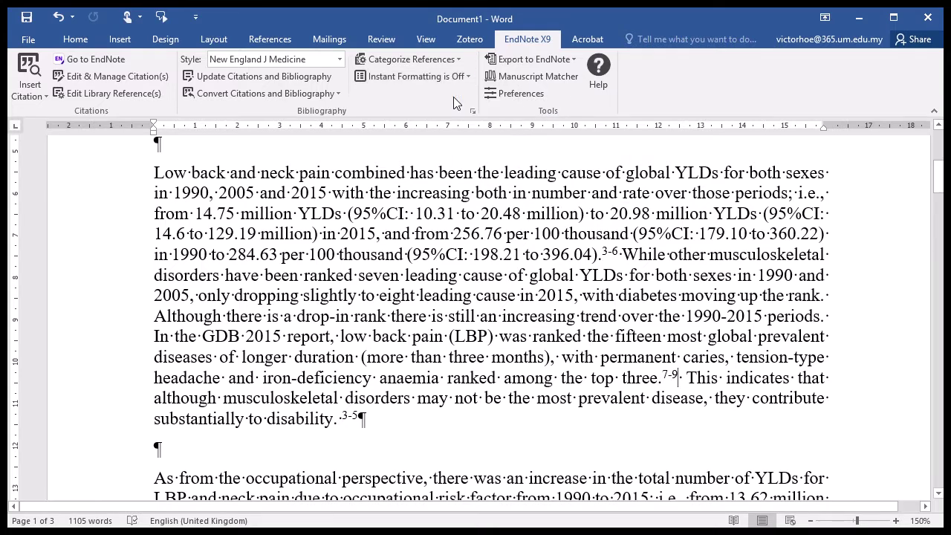
click(341, 91)
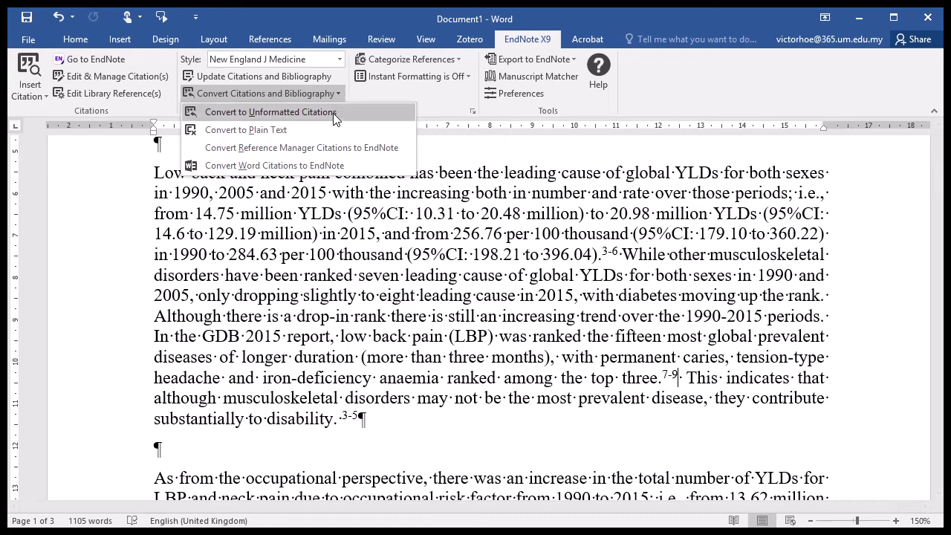
click(334, 111)
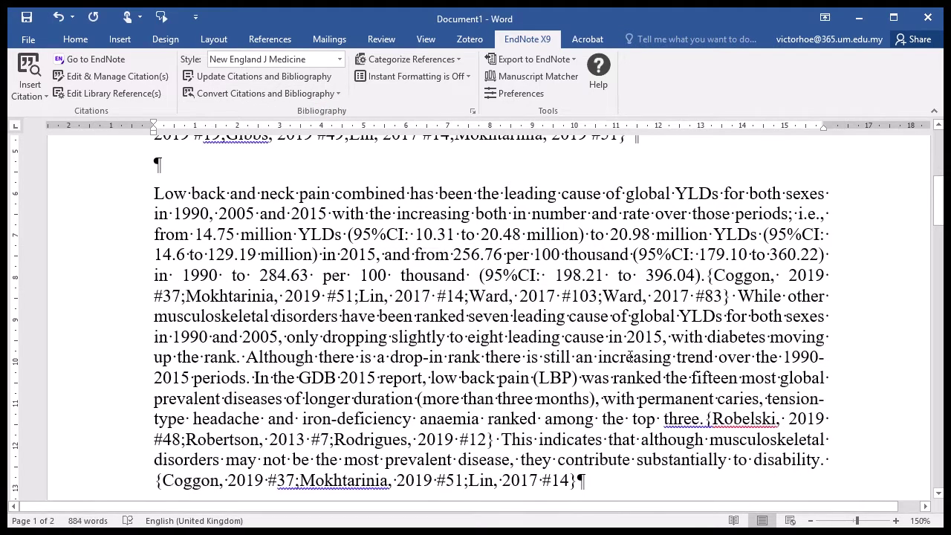
Step: Insert the five consecutive EndNote references from "Coworking Spaces" through "Smart Software Can Increase Sit-Stand Desk Transitions" as a citation after "18.57 million YLDs in 2015." in the third paragraph
scroll(649, 311, down, 2)
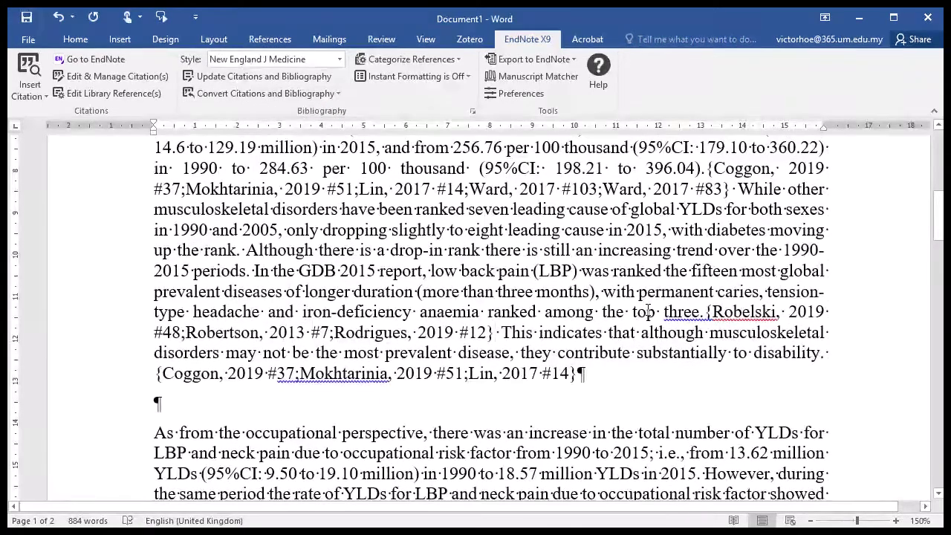
scroll(648, 311, down, 1)
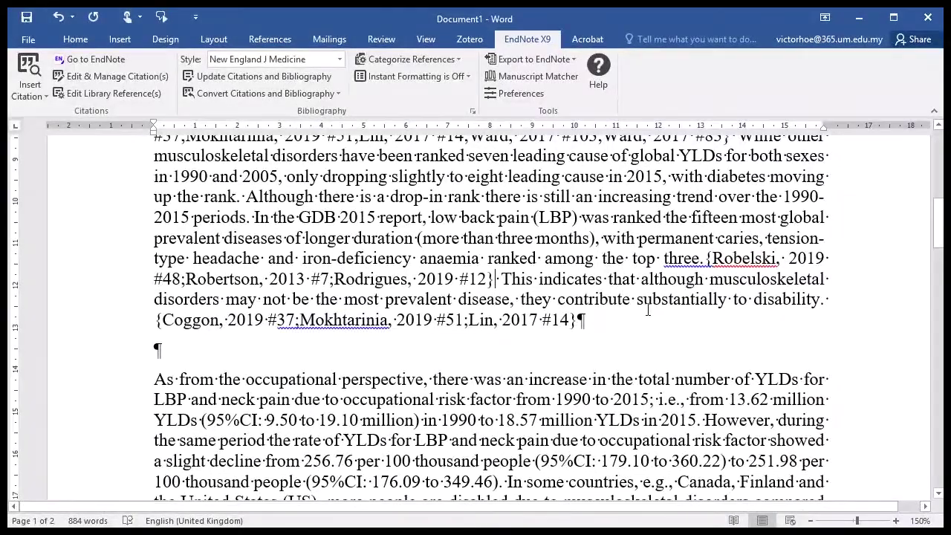
scroll(648, 311, down, 2)
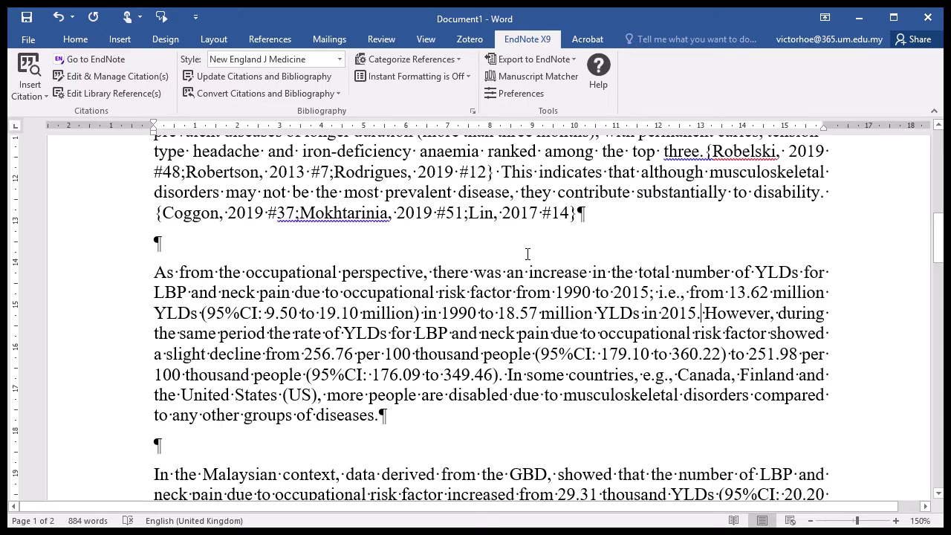
click(105, 63)
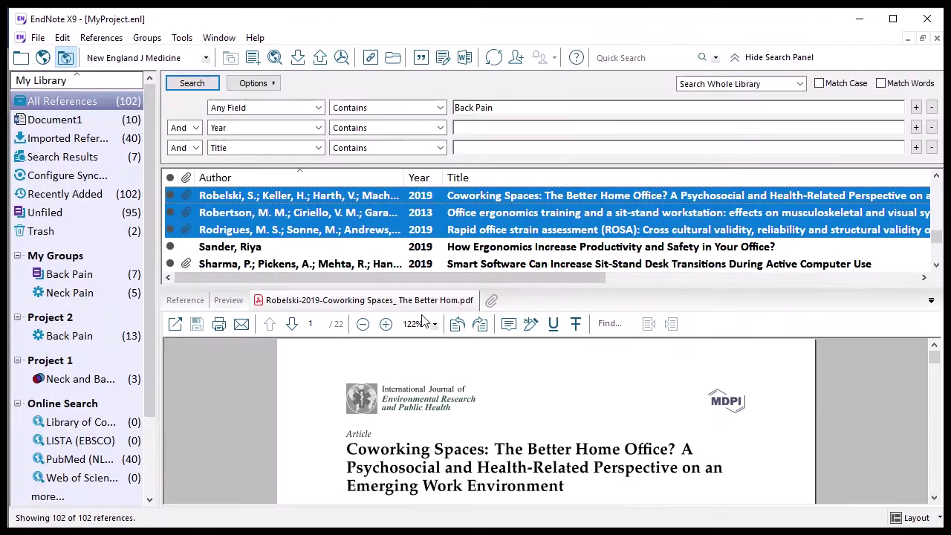
shift+click(318, 264)
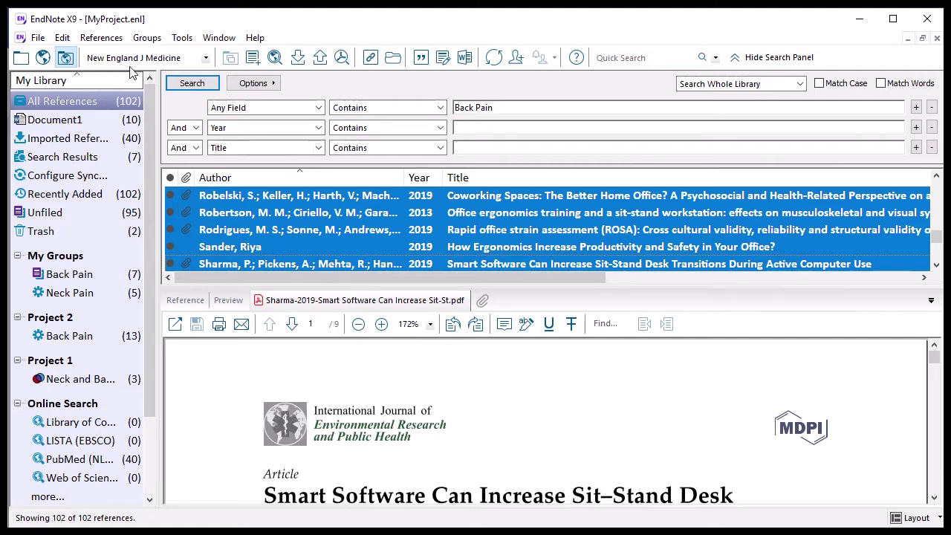
click(181, 38)
mouse_move(221, 88)
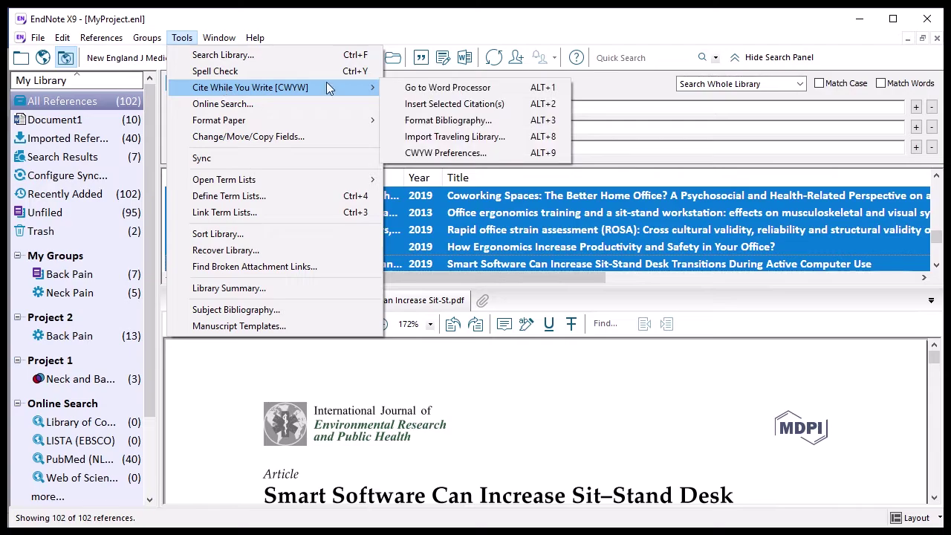
click(510, 107)
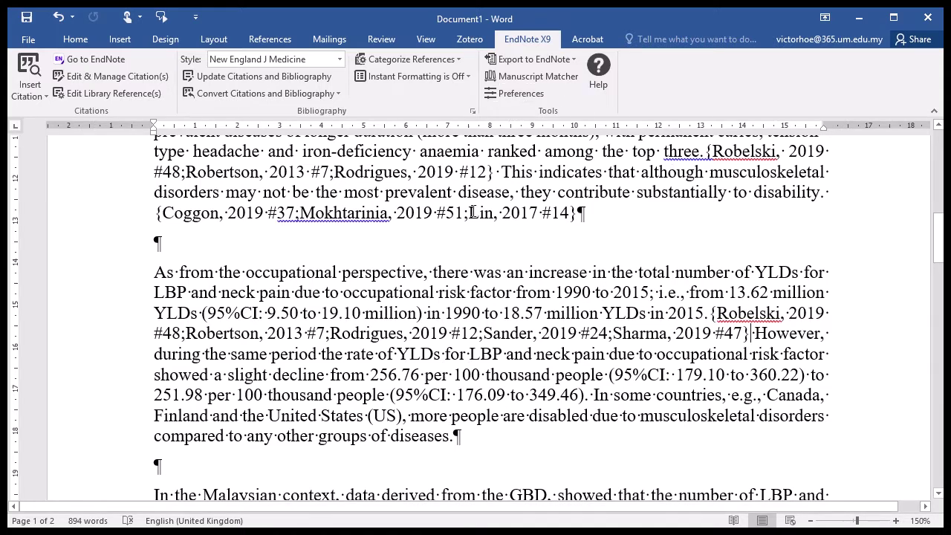
Step: Copy the last two references (#51 and #14) from the second paragraph's closing citation and paste them after "groups of diseases." in the third paragraph
drag(470, 213, 570, 218)
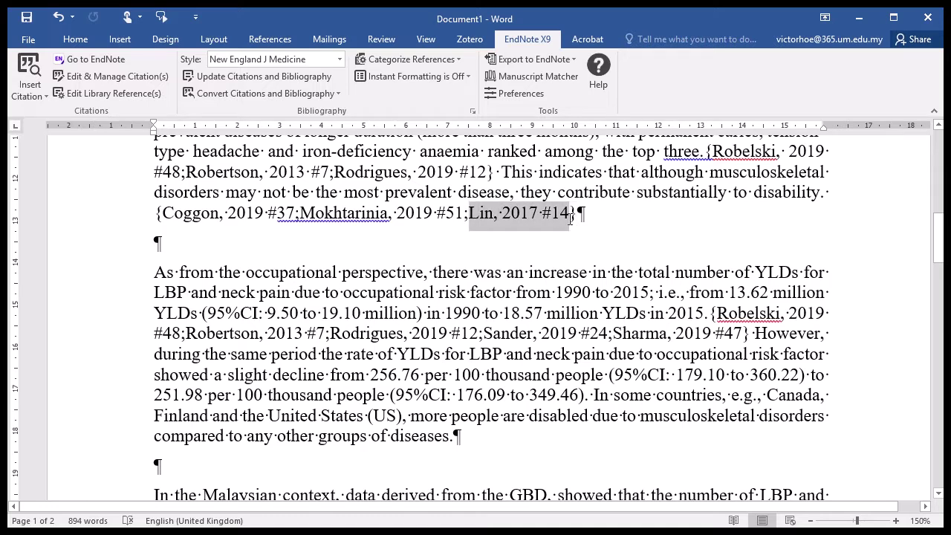
drag(570, 218, 570, 219)
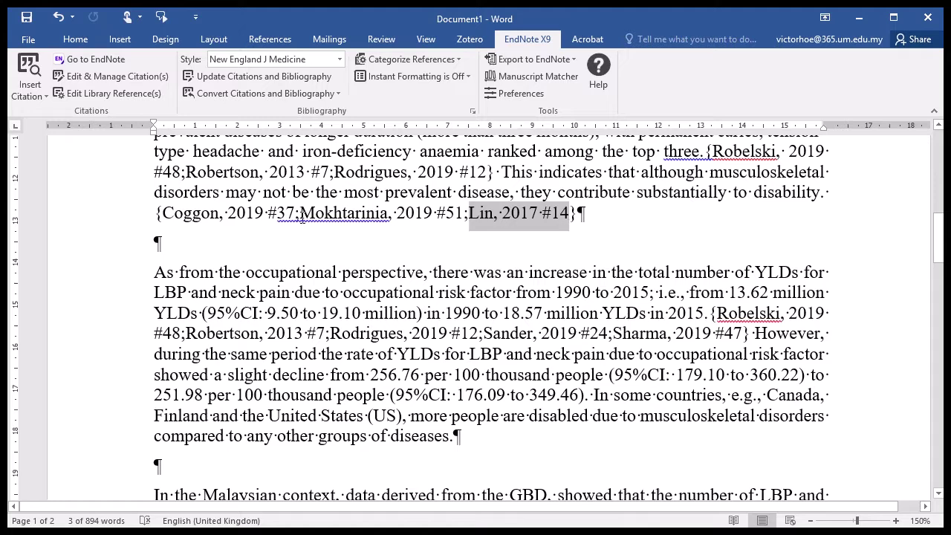
drag(300, 215, 571, 216)
key(ctrl+c)
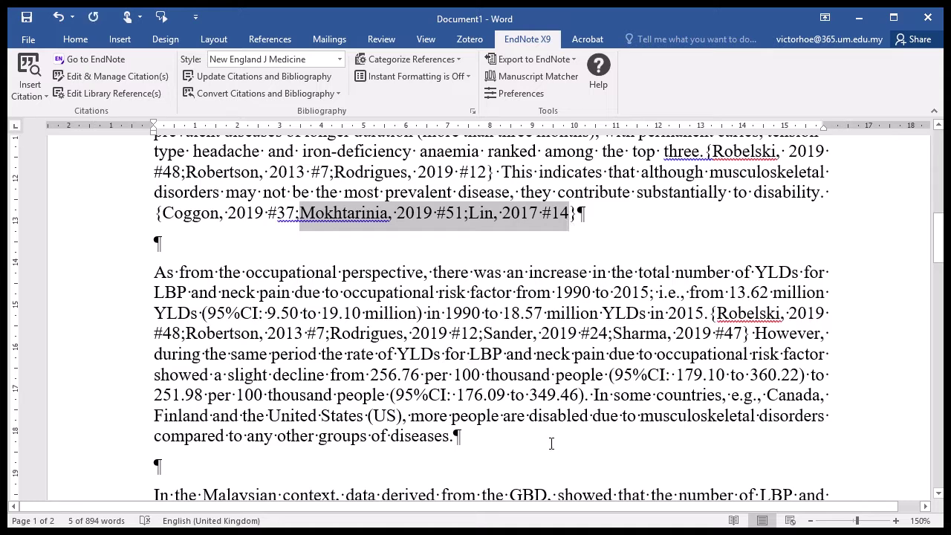
click(499, 434)
key(ctrl+v)
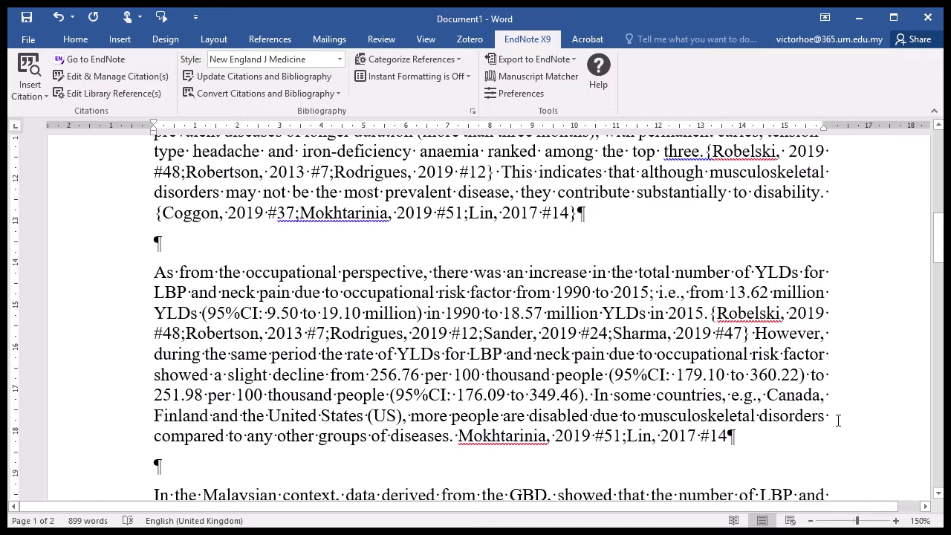
Step: Enclose the pasted reference text at the end of the third paragraph in curly braces to make it an unformatted citation
text(})
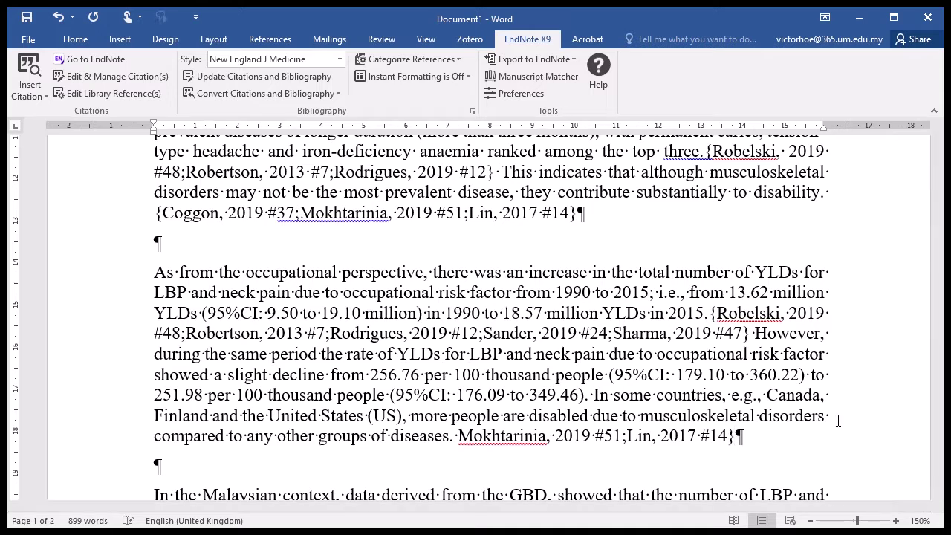
key(Left)
key(Left)
key(Left)
key(Left)
key(Left)
key(Left)
key(Left)
key(Left)
key(Left)
key(Left)
key(Left)
key(Left)
key(Left)
key(Left)
key(Left)
key(Left)
key(Left)
key(Left)
key(Left)
key(Left)
key(Left)
key(Left)
key(Left)
key(Left)
key(Left)
key(Left)
key(Left)
key(Left)
key(Left)
key(Left)
key(Left)
key(Left)
key(Left)
key(Left)
key(Left)
key(Left)
key(Right)
text({)
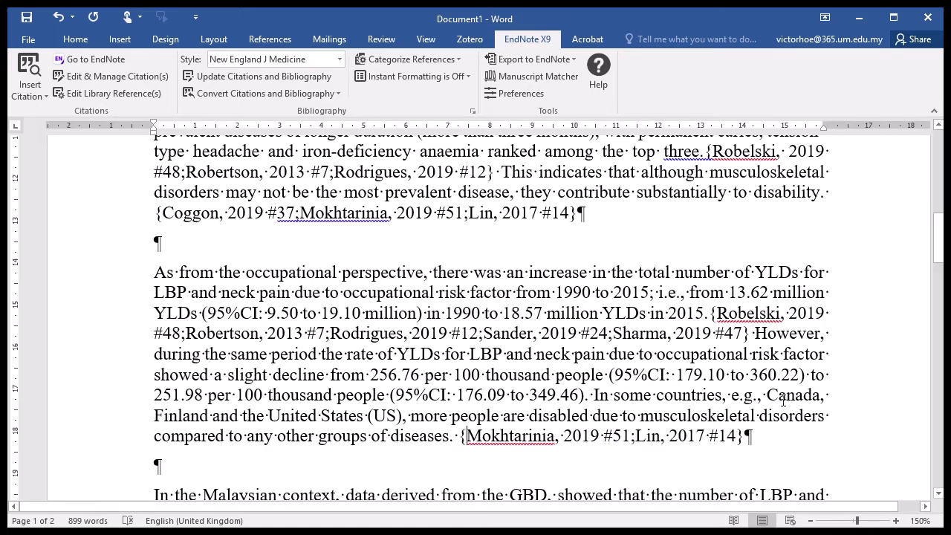
Step: Examine the unformatted citations in the text and the References section at the end of the document
scroll(787, 408, down, 1)
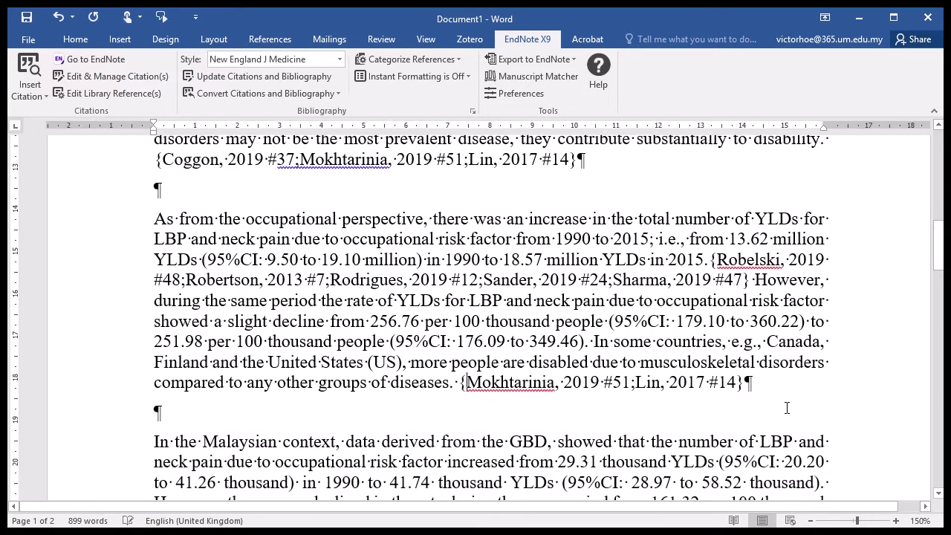
scroll(758, 325, up, 4)
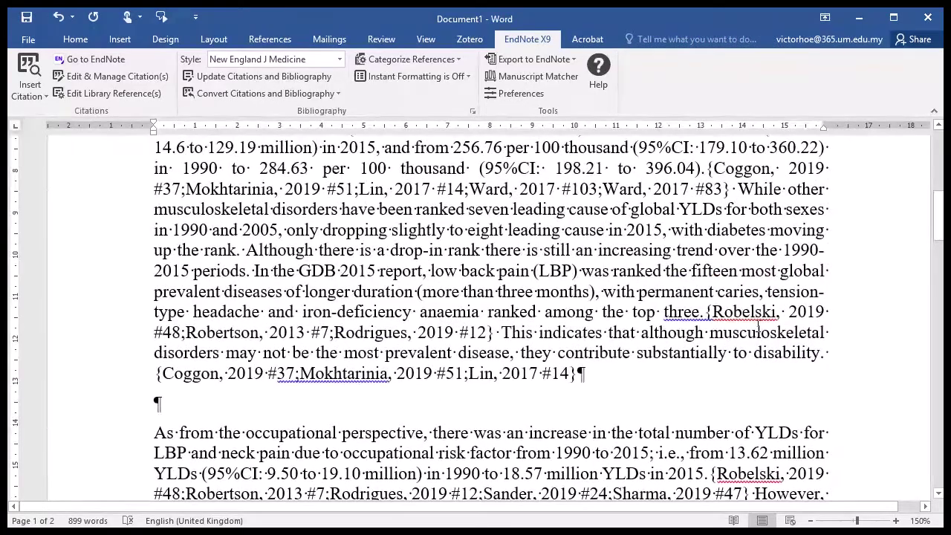
scroll(758, 327, down, 10)
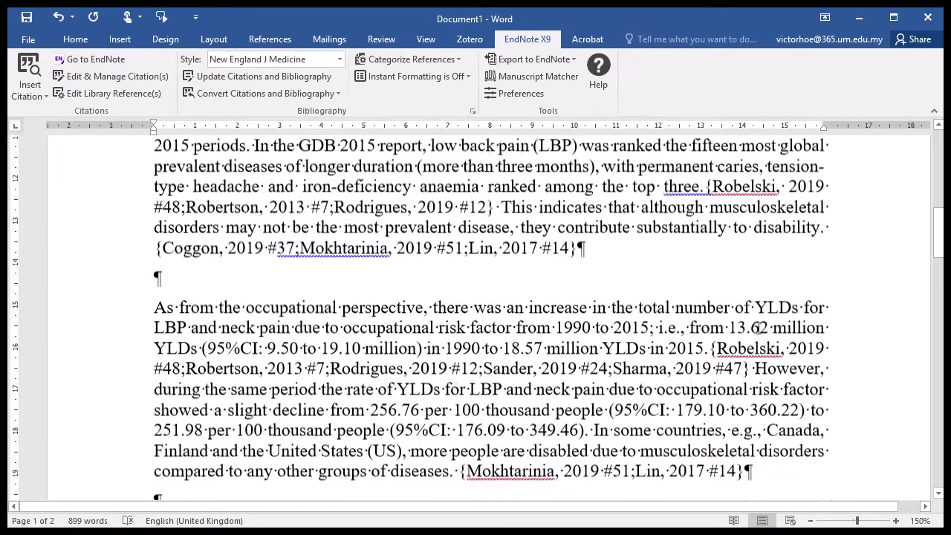
scroll(759, 328, down, 12)
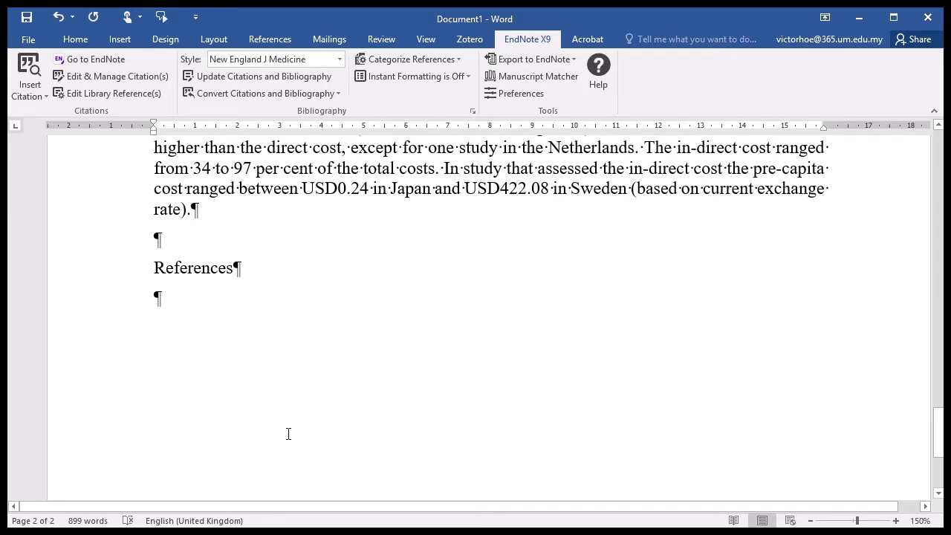
scroll(496, 414, up, 1)
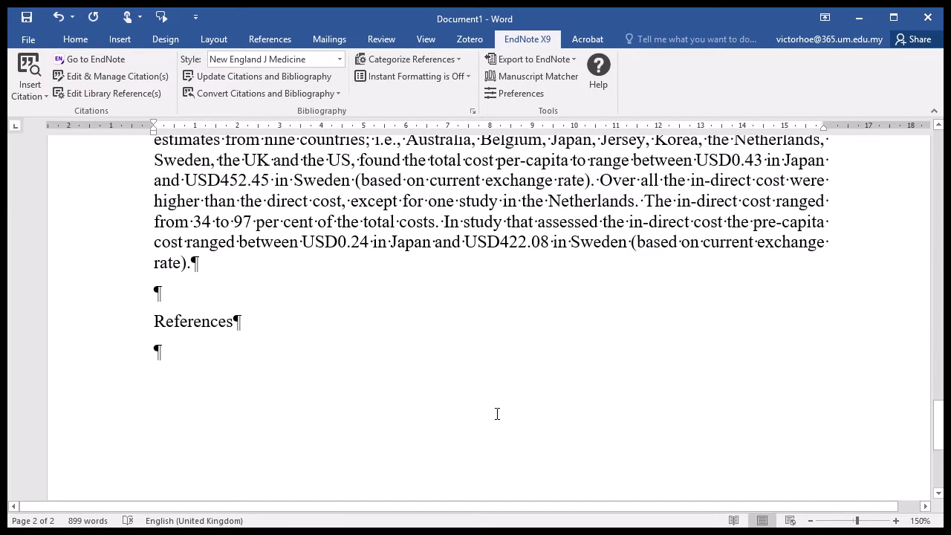
scroll(498, 414, up, 8)
scroll(500, 416, up, 15)
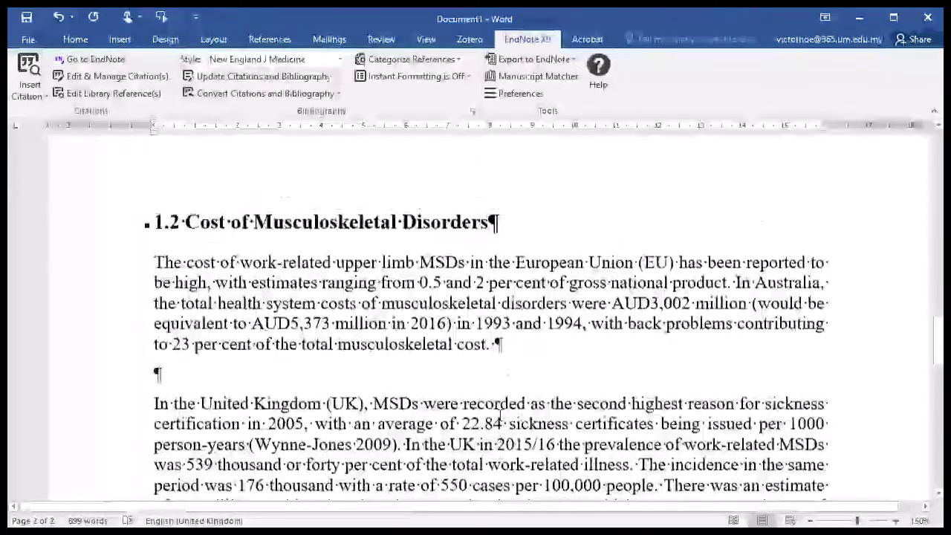
scroll(500, 416, up, 3)
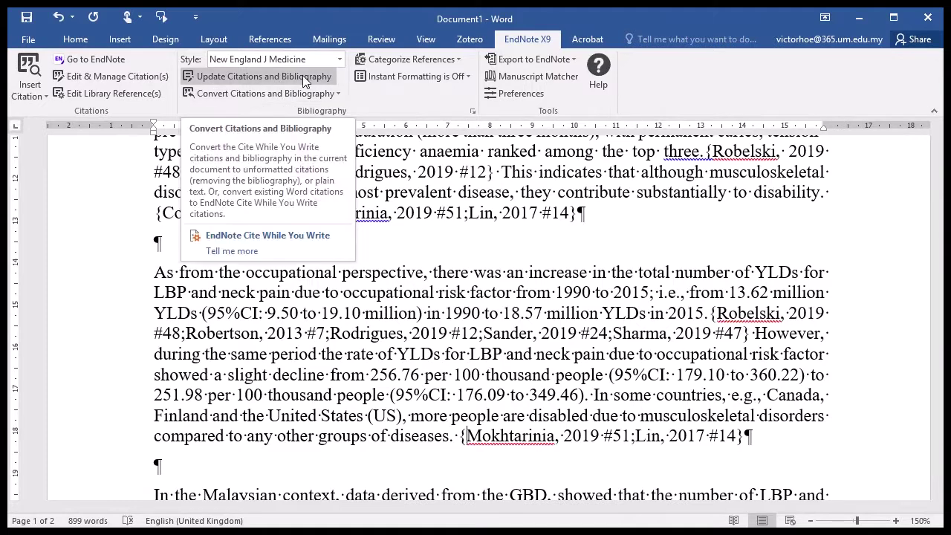
Step: Update the document's citations and bibliography in the New England J Medicine style
scroll(480, 291, up, 1)
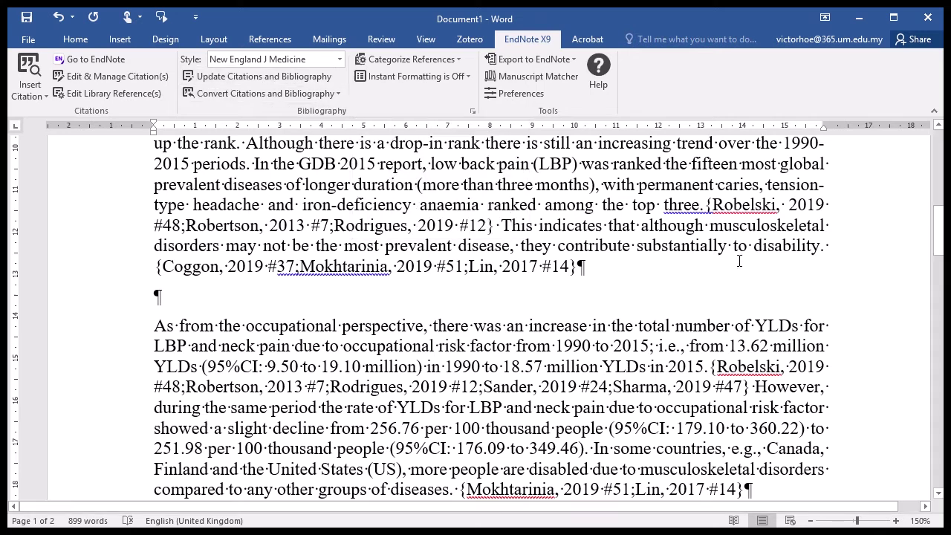
click(257, 76)
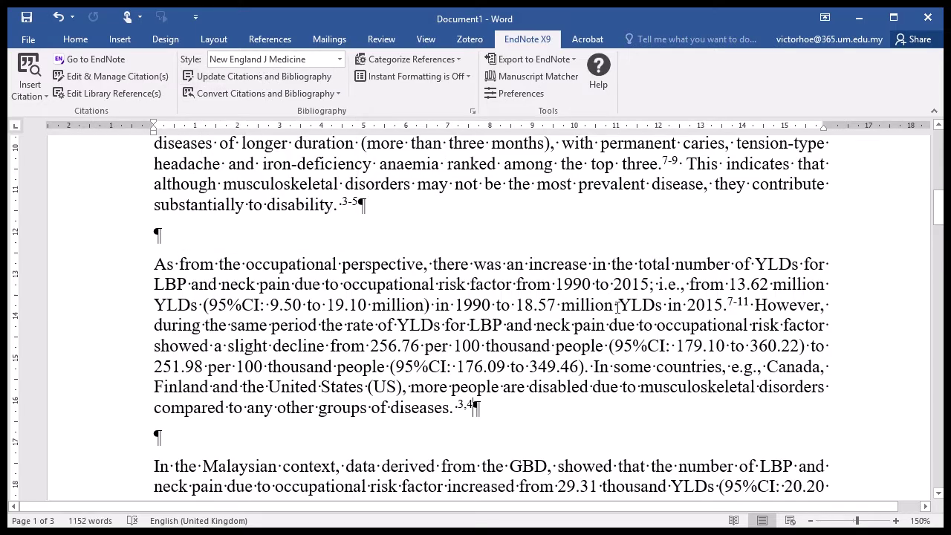
Step: Review the formatted reference list at the end of the document and the numbered citations back up to section 1.1
scroll(617, 307, down, 10)
scroll(617, 307, down, 10)
scroll(617, 307, down, 8)
scroll(617, 307, down, 10)
scroll(617, 307, down, 5)
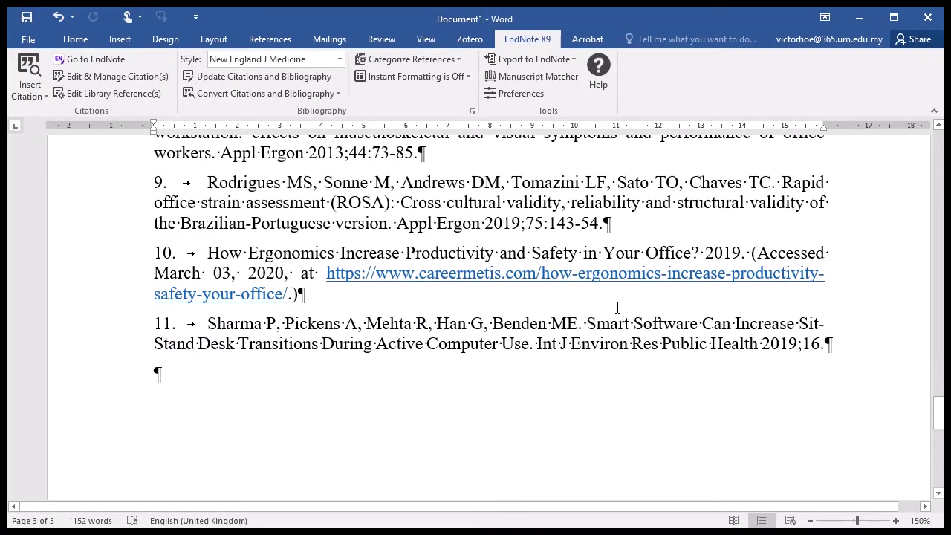
scroll(617, 307, down, 1)
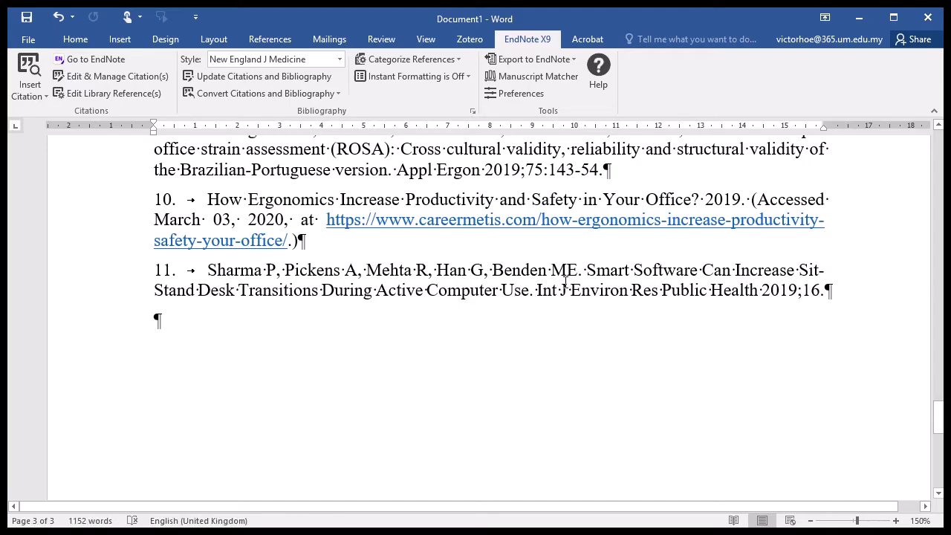
scroll(598, 377, up, 15)
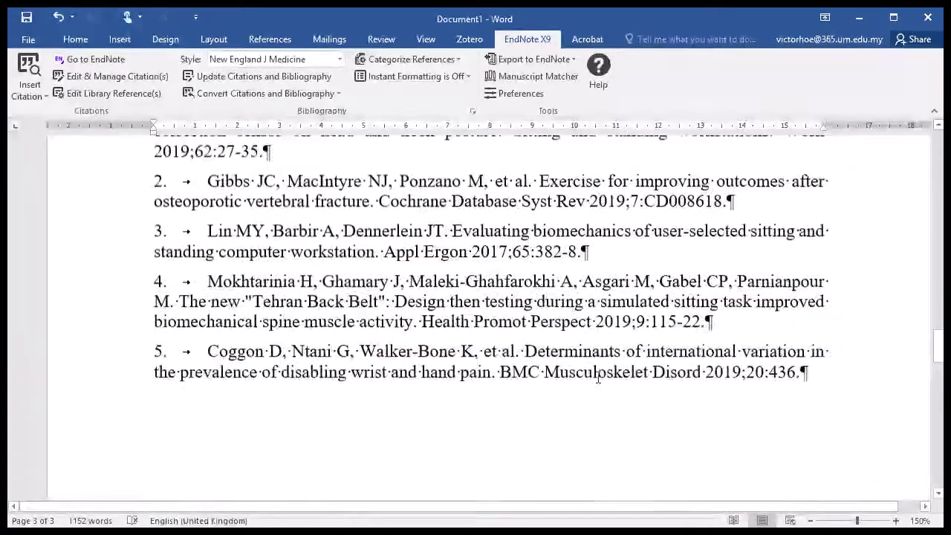
scroll(598, 378, up, 15)
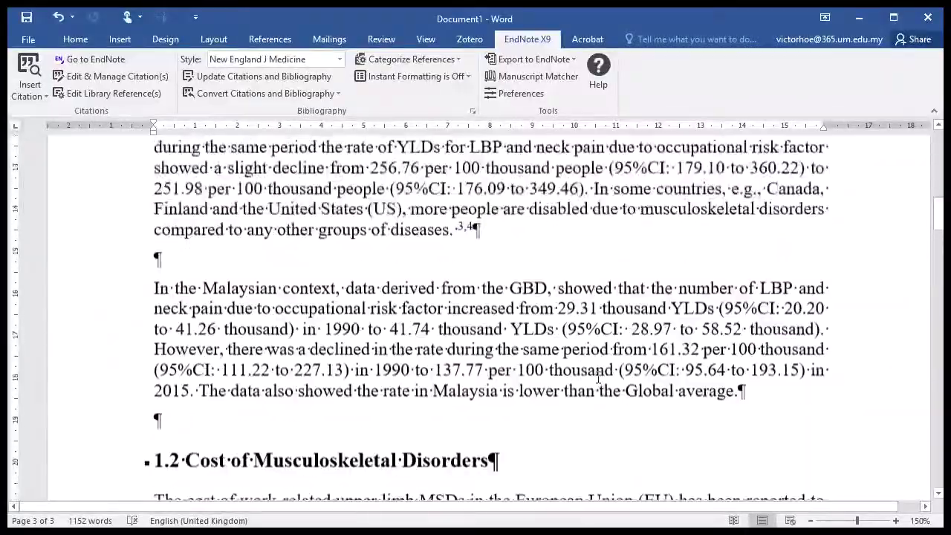
scroll(599, 378, up, 8)
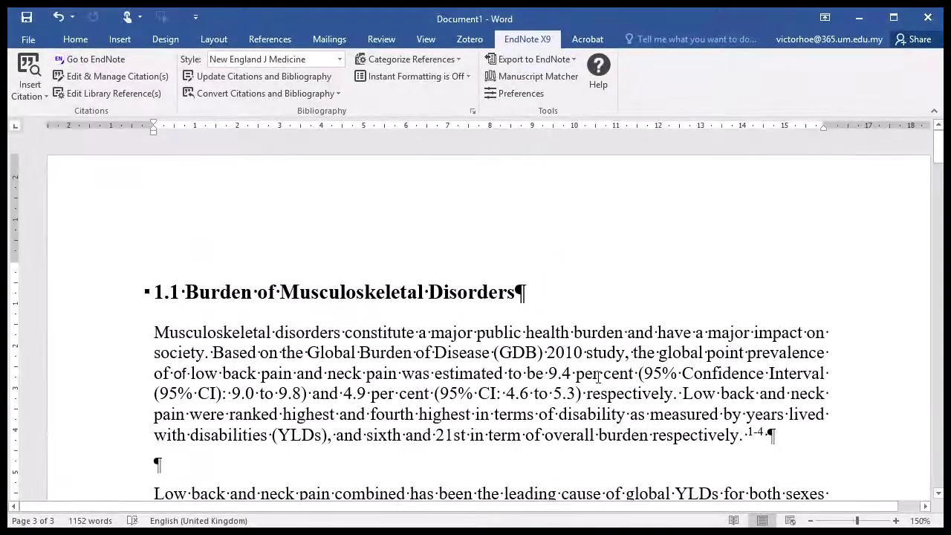